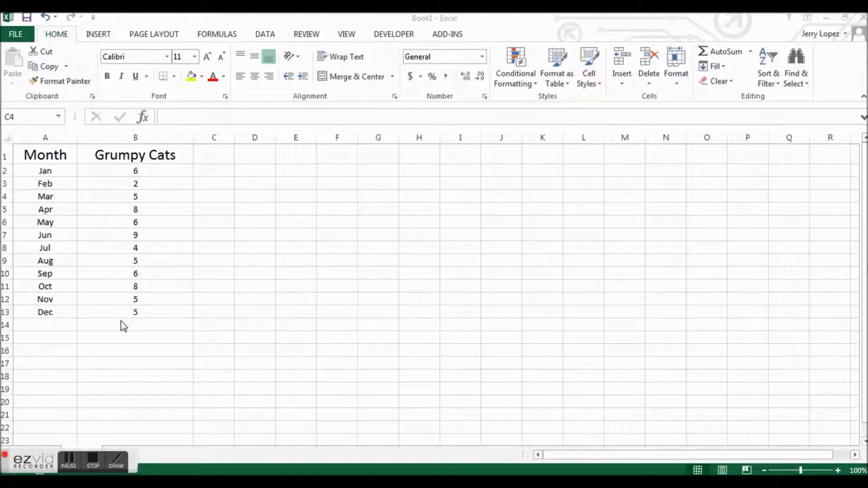
Insert a 2-D clustered column chart from the data in A1:B13 and enlarge it to span about columns C to O, rows 1 to 22.
left_click(48, 154)
left_click_drag(47, 155, 88, 319)
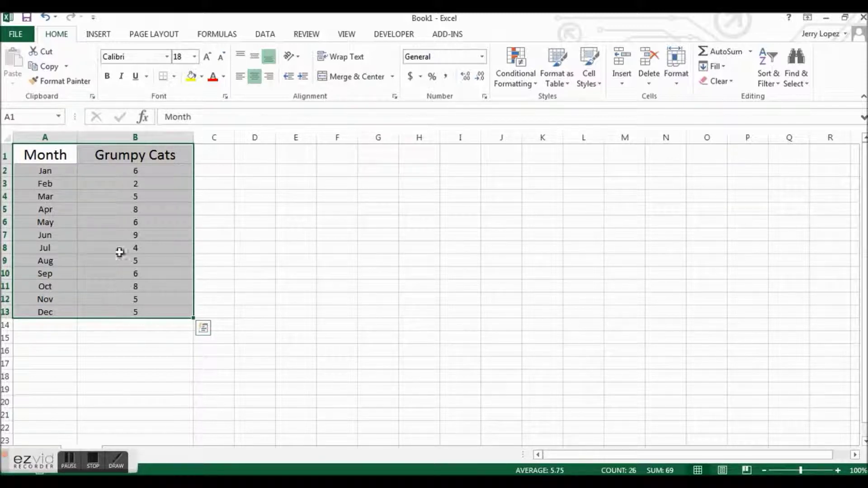
left_click(99, 35)
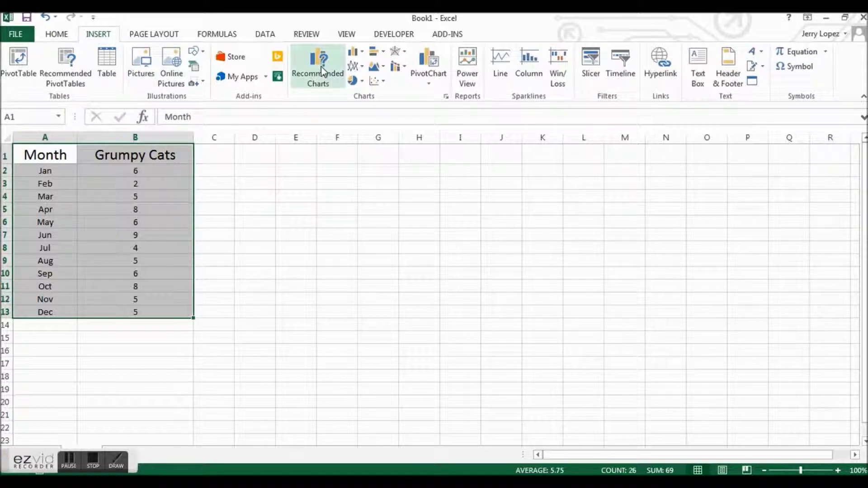
left_click(363, 58)
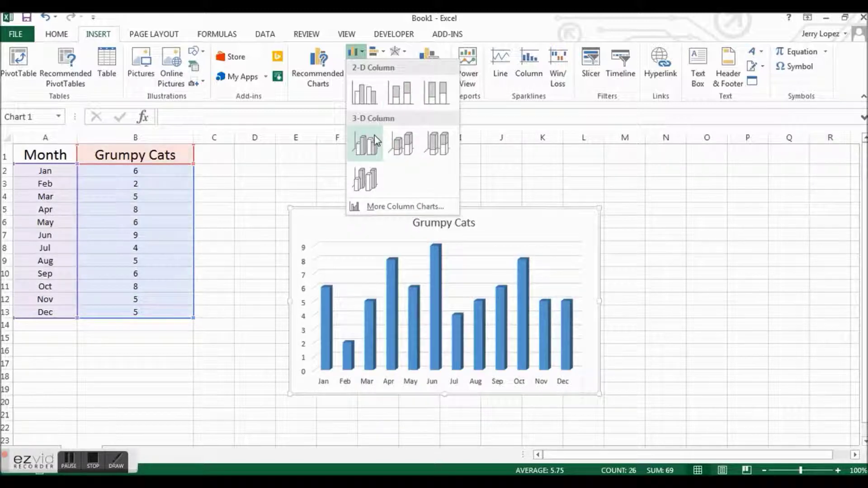
left_click(367, 96)
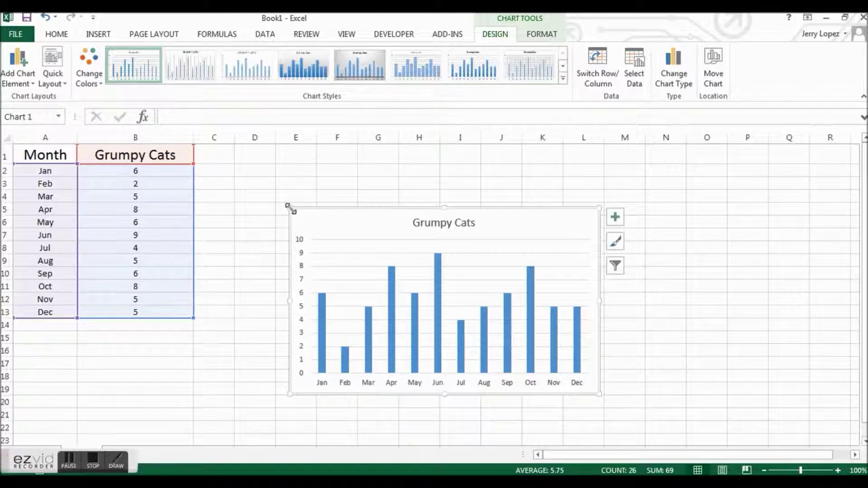
left_click_drag(289, 208, 203, 151)
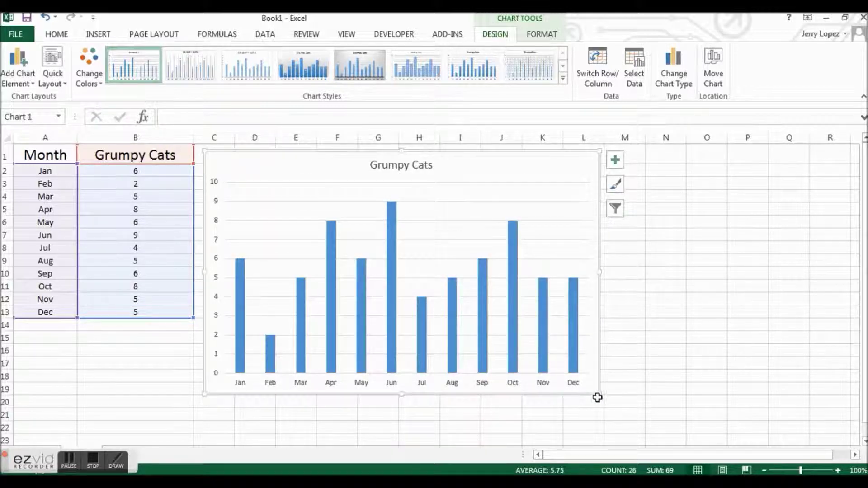
mouse_move(600, 395)
left_mouse_down()
mouse_move(692, 402)
mouse_move(717, 413)
mouse_move(722, 431)
left_mouse_up()
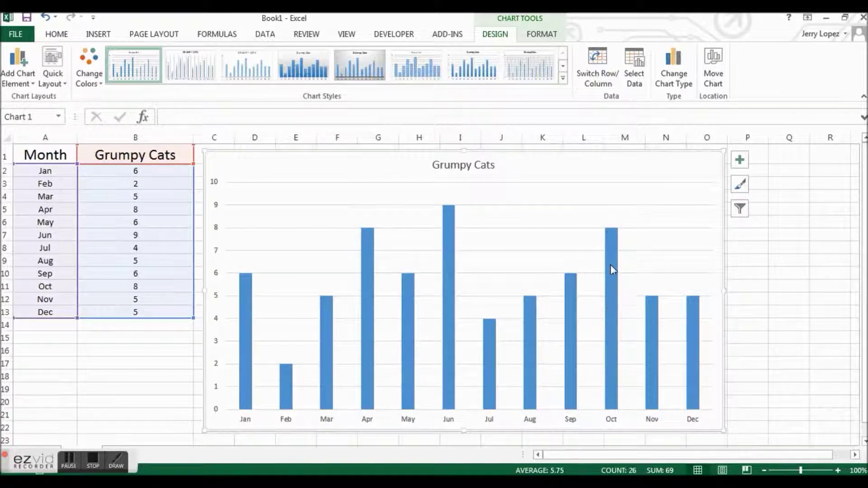
Open the fill options for formatting the Grumpy Cats column series in the chart.
left_click(451, 254)
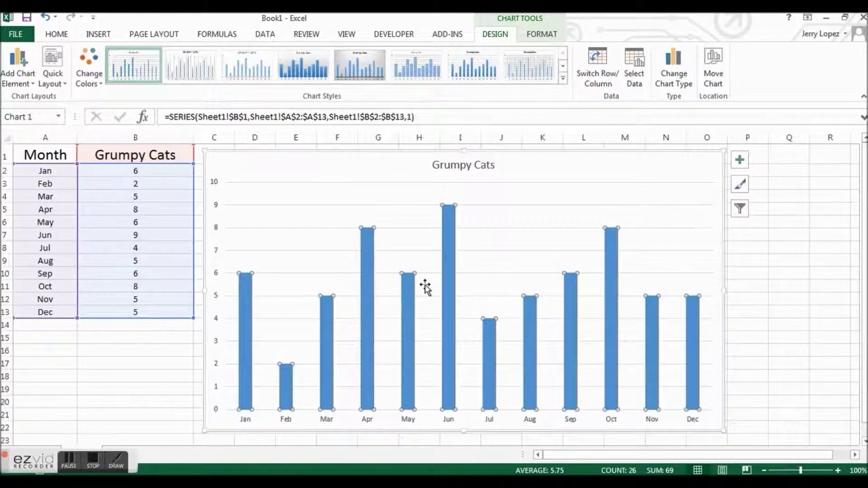
right_click(452, 259)
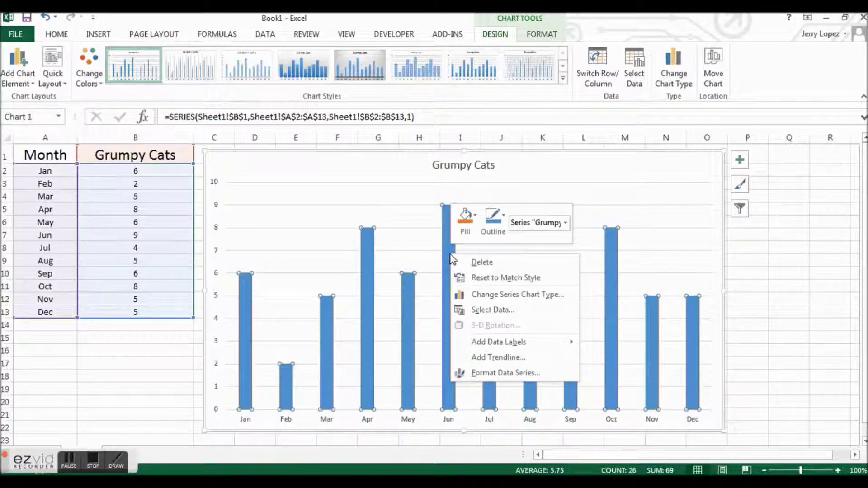
left_click(497, 376)
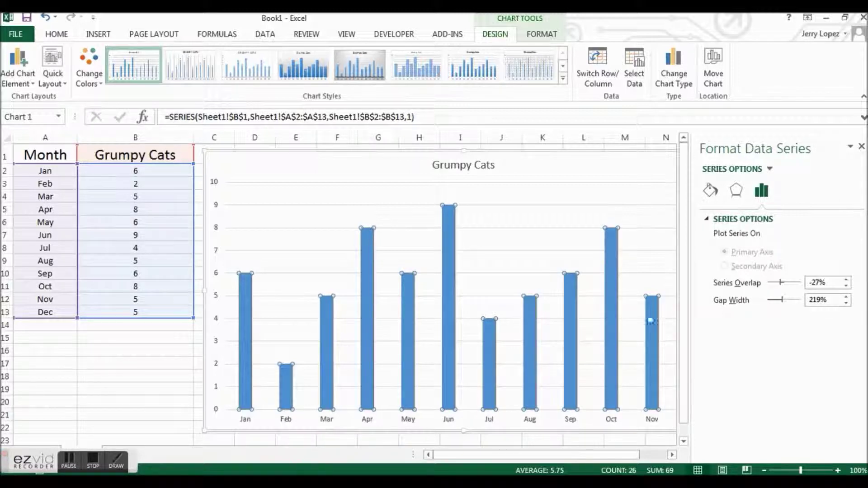
left_click(711, 194)
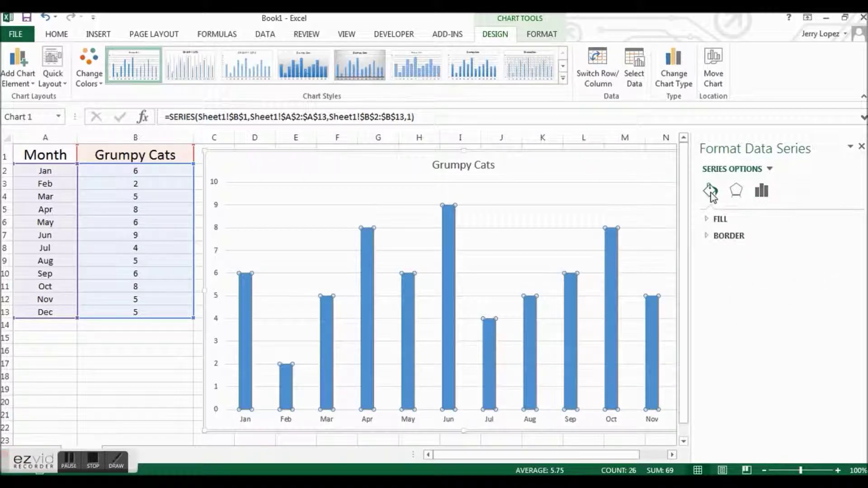
left_click(708, 220)
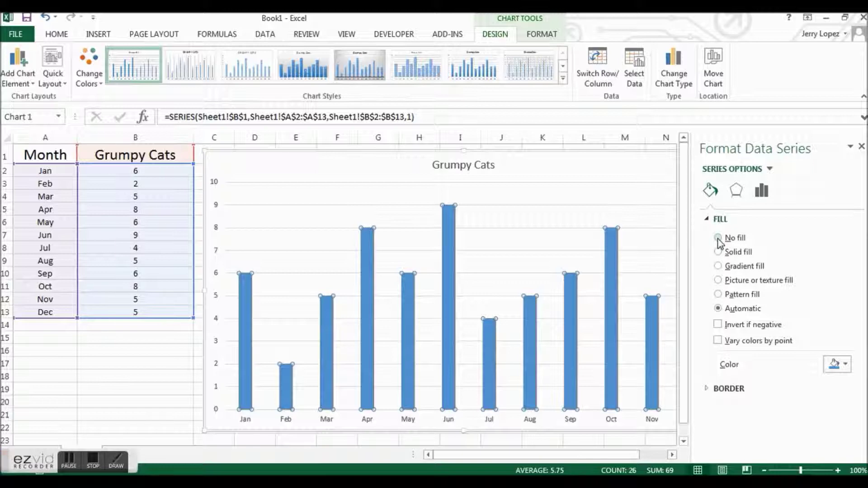
Try no fill on the columns, followed by a solid dark orange fill.
left_click(718, 239)
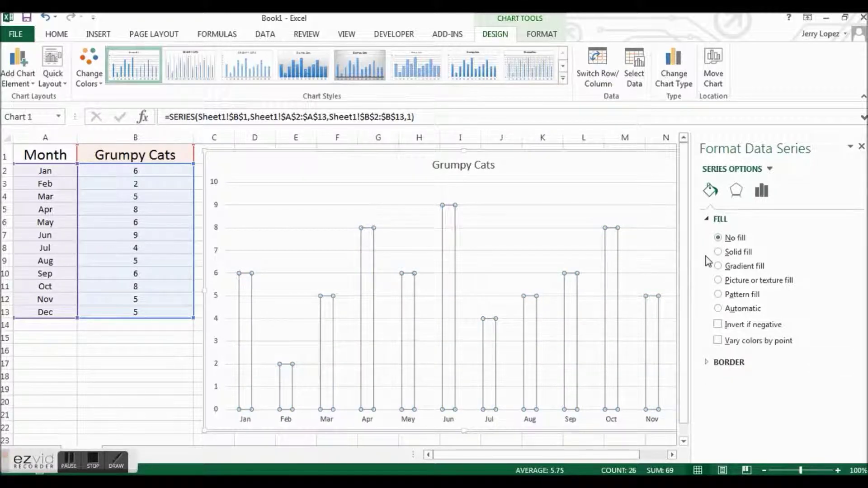
left_click(718, 252)
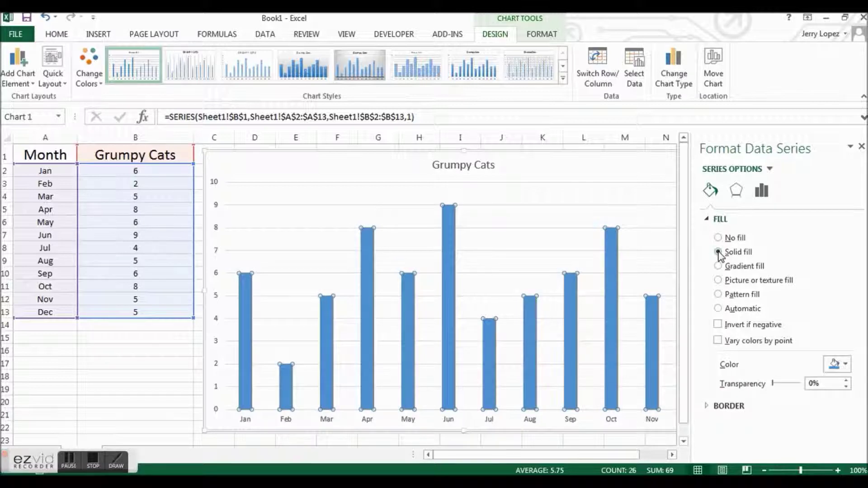
left_click(845, 365)
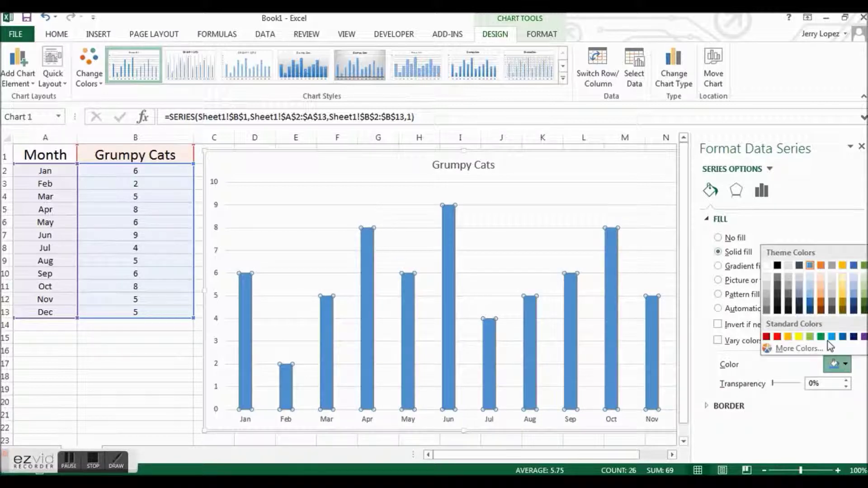
left_click(821, 303)
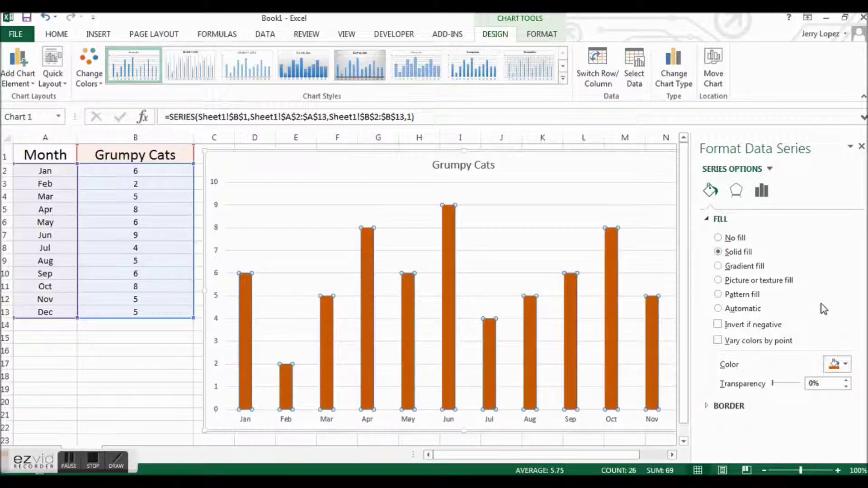
Apply a gradient fill of type Radial to the columns, using a light-to-blue preset gradient.
left_click(719, 267)
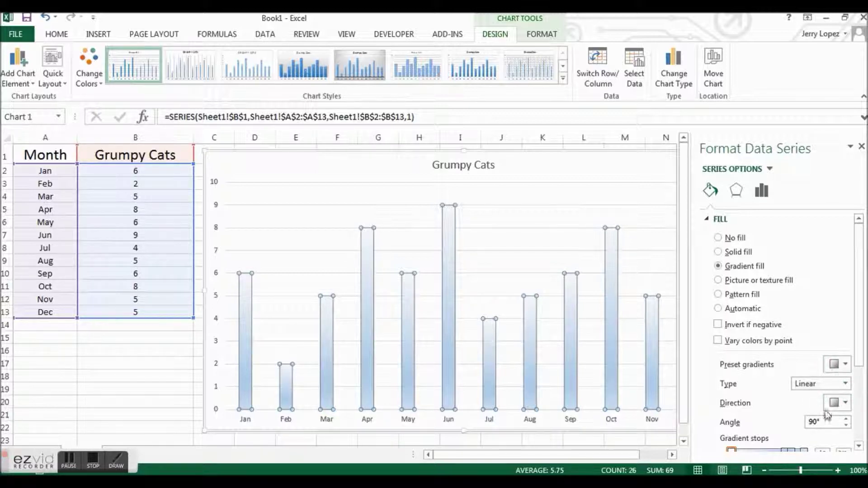
left_click(844, 384)
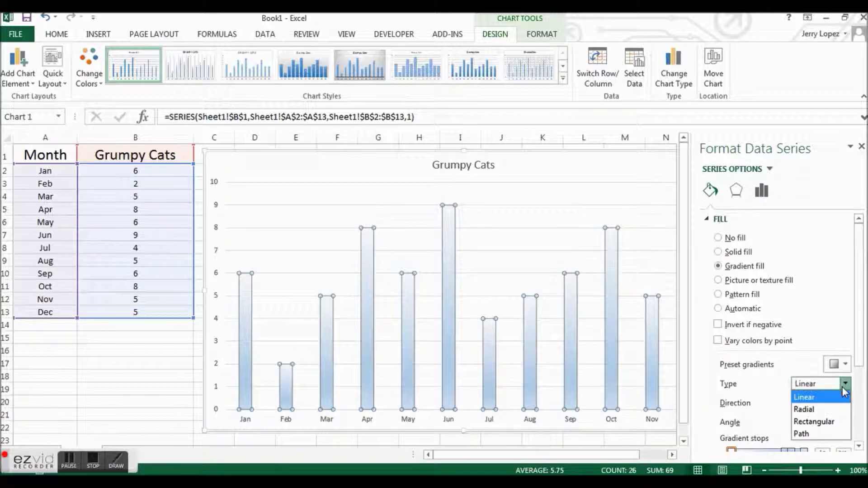
left_click(821, 409)
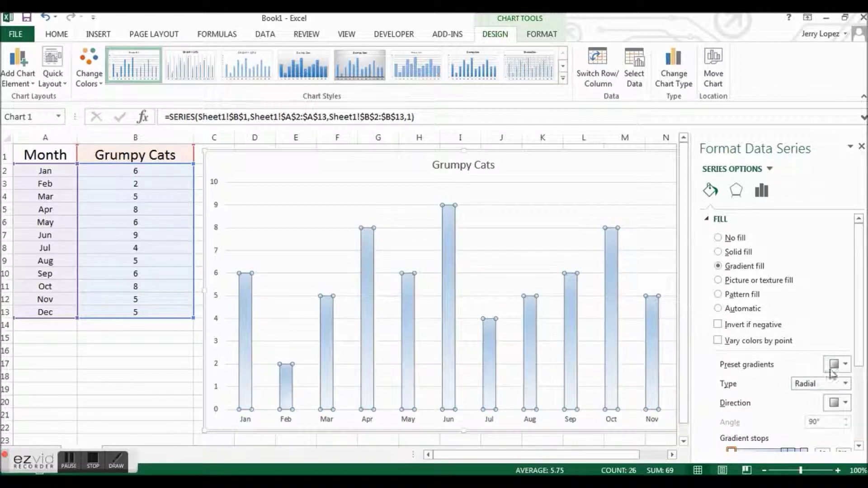
left_click(843, 364)
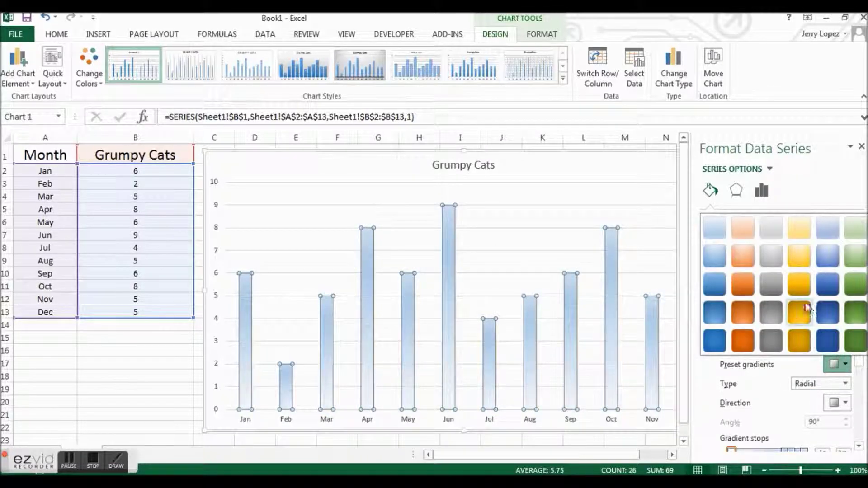
left_click(834, 265)
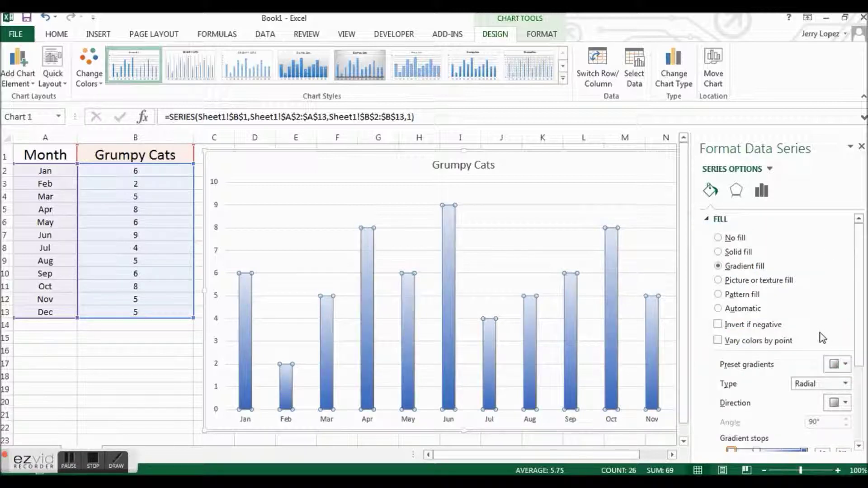
Color the first gradient stop green and move the middle stop to position 62%.
scroll(856, 391, "down", 3)
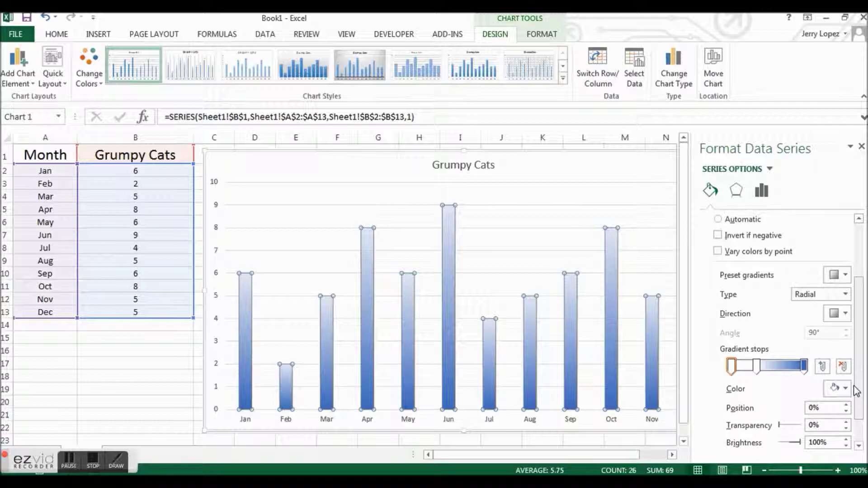
left_click_drag(856, 391, 856, 409)
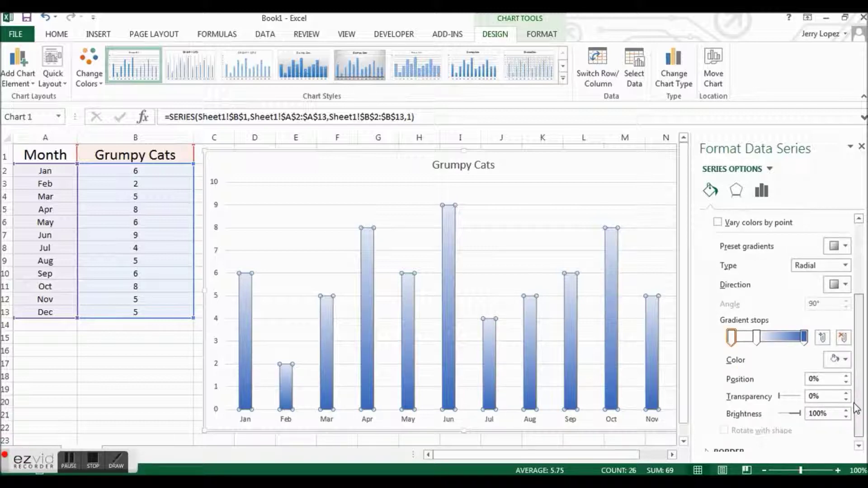
left_click(843, 360)
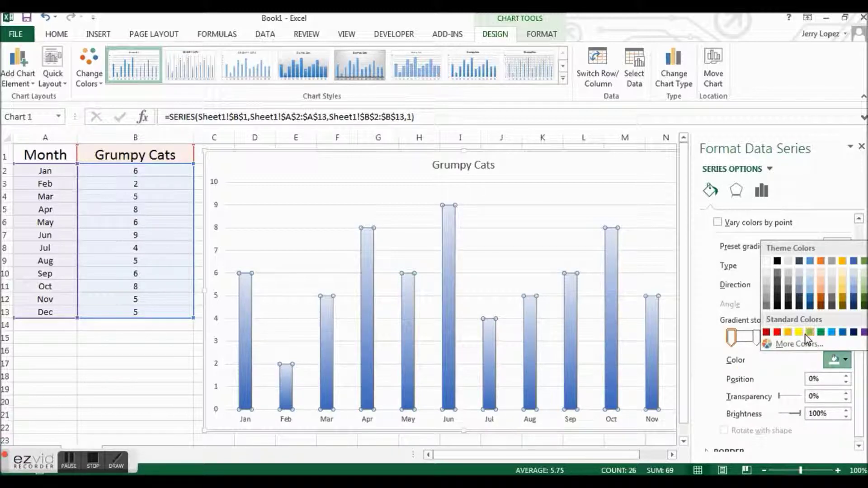
left_click(821, 332)
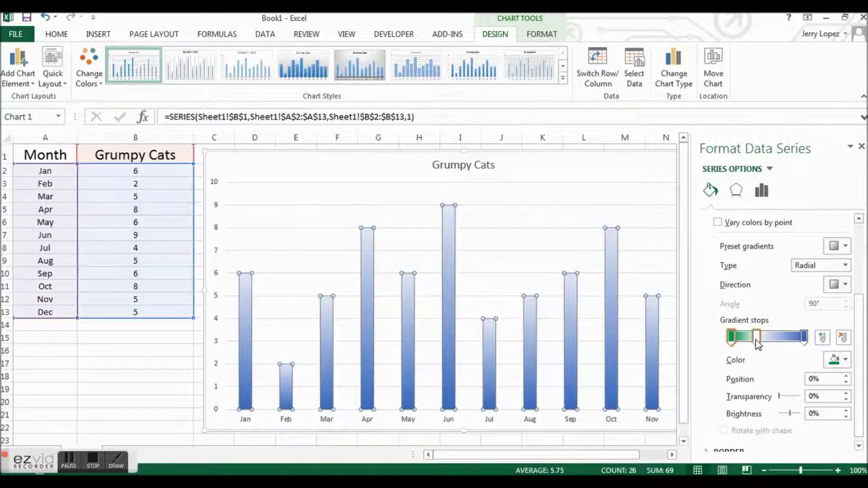
left_click_drag(760, 341, 780, 342)
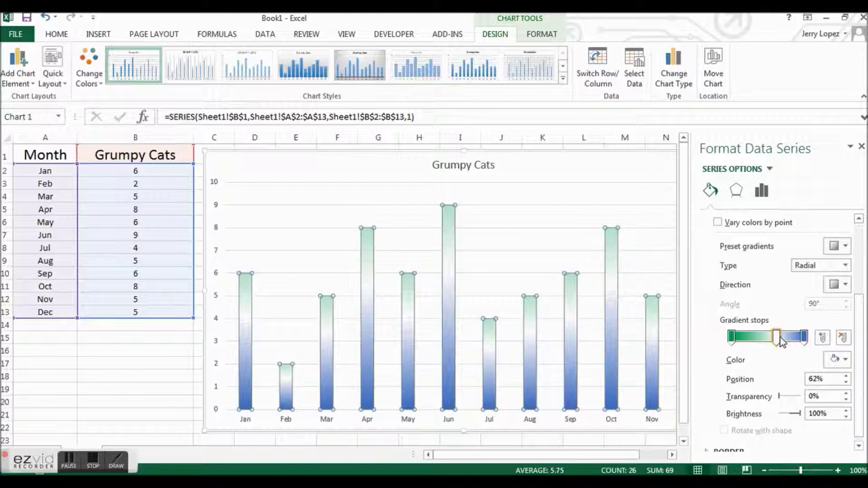
Try the default texture fill on the columns, followed by a pattern fill with wide downward diagonal stripes.
scroll(847, 292, "up", 3)
scroll(845, 285, "up", 2)
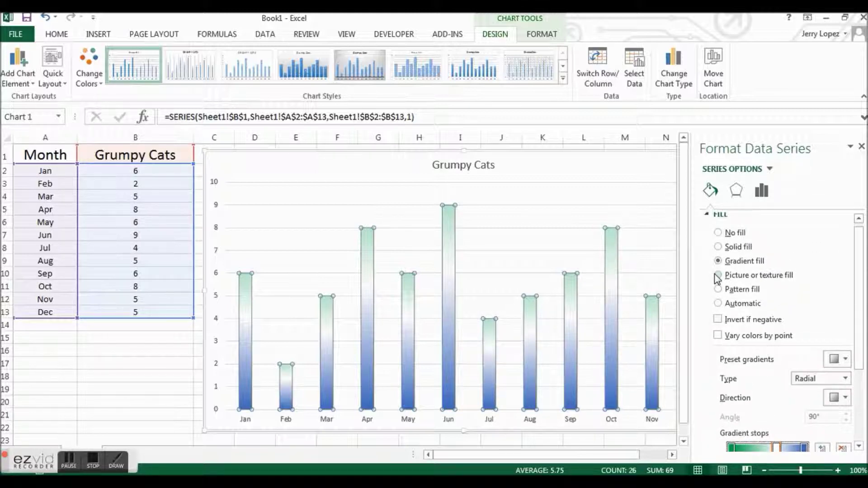
left_click(718, 276)
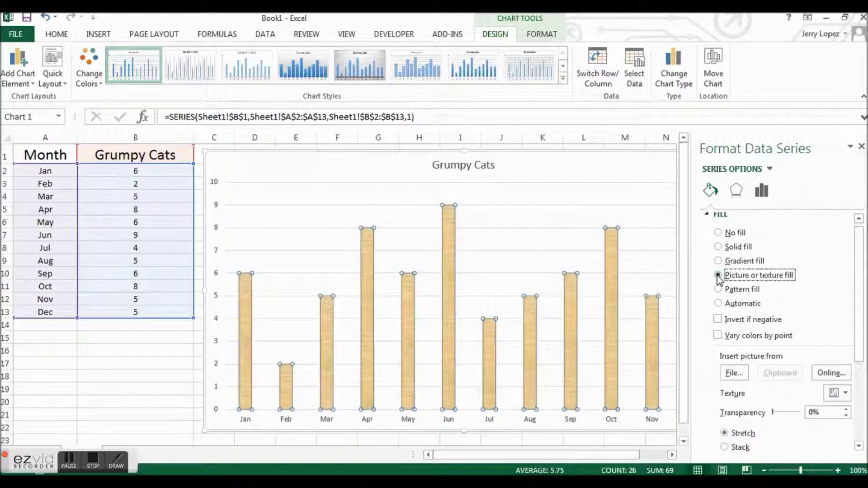
left_click(719, 289)
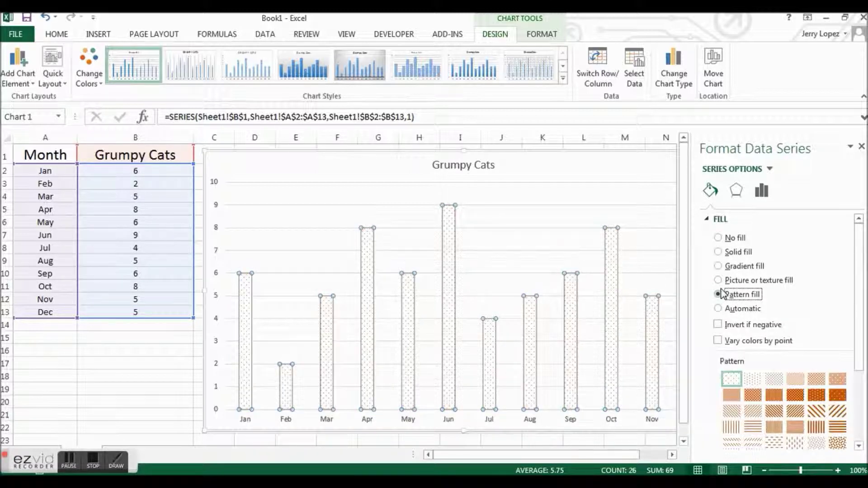
left_click(816, 413)
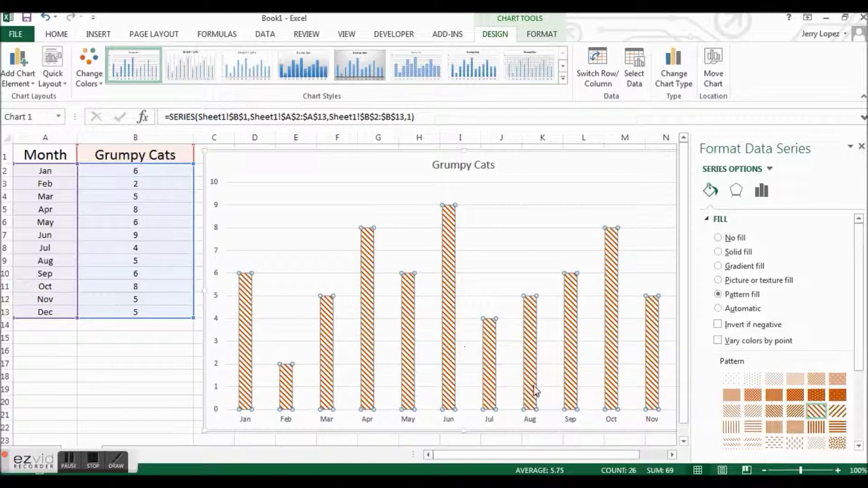
Fill the columns with grumpy cat white background.jpg from the Documents library, using Stack and Scale with at 1 unit per picture.
mouse_move(536, 386)
mouse_move(455, 334)
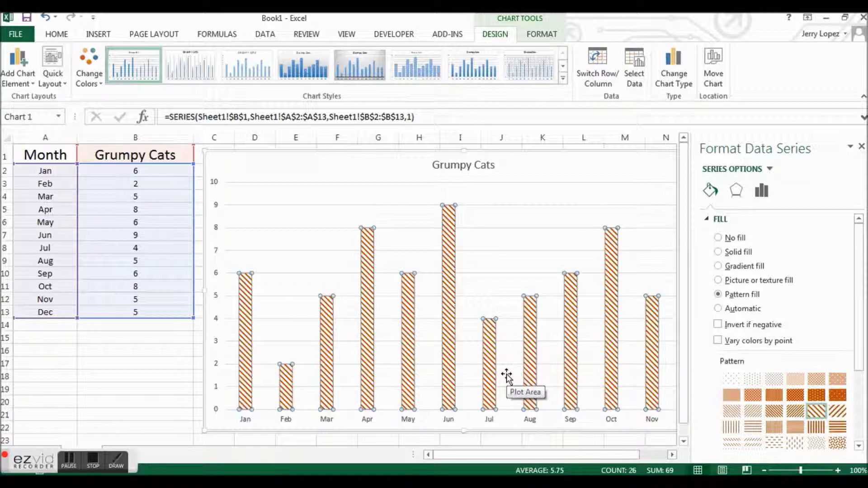
left_click(718, 280)
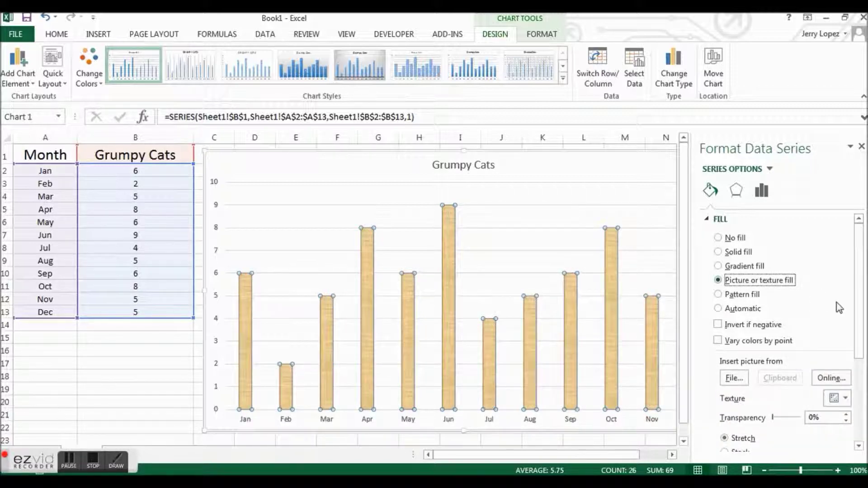
left_click_drag(858, 326, 862, 402)
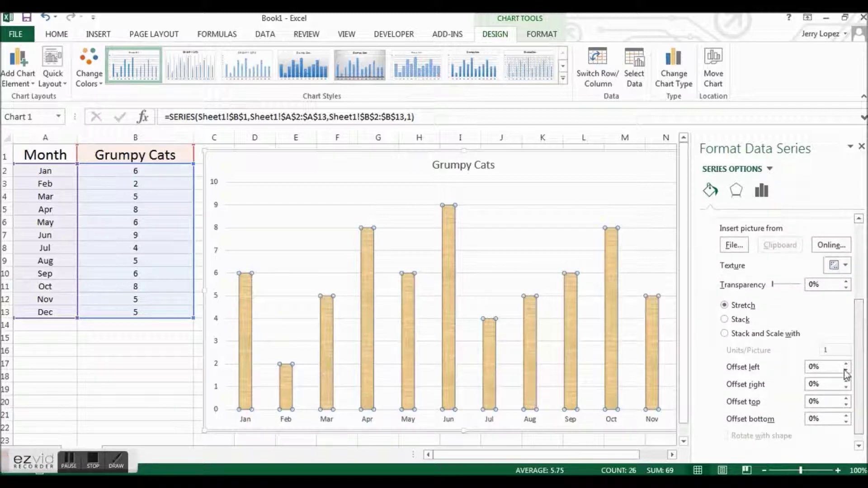
left_click(733, 246)
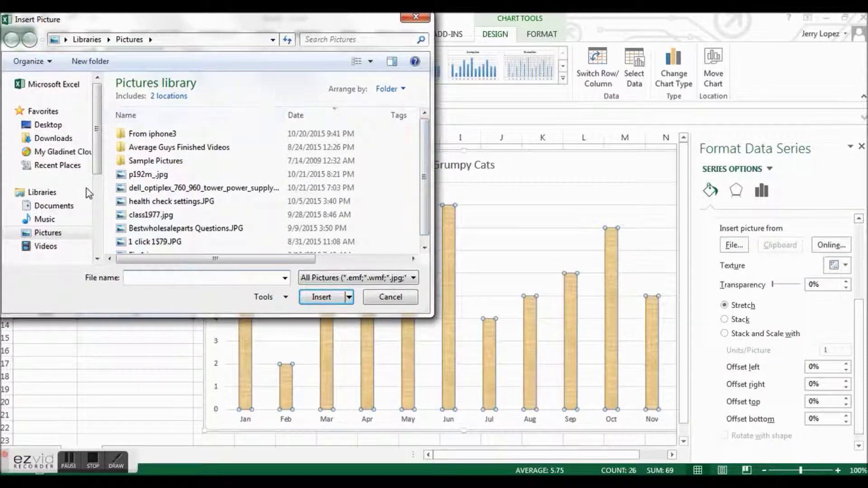
left_click(70, 206)
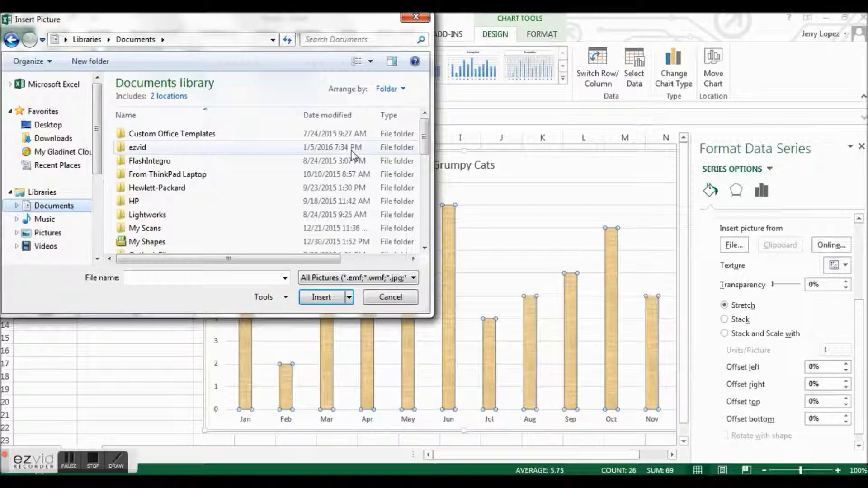
left_click_drag(426, 147, 418, 205)
left_click(201, 190)
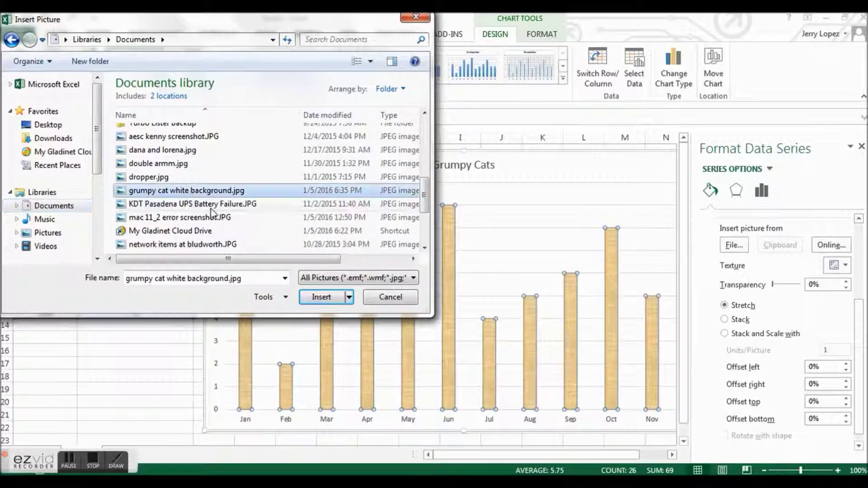
left_click(316, 297)
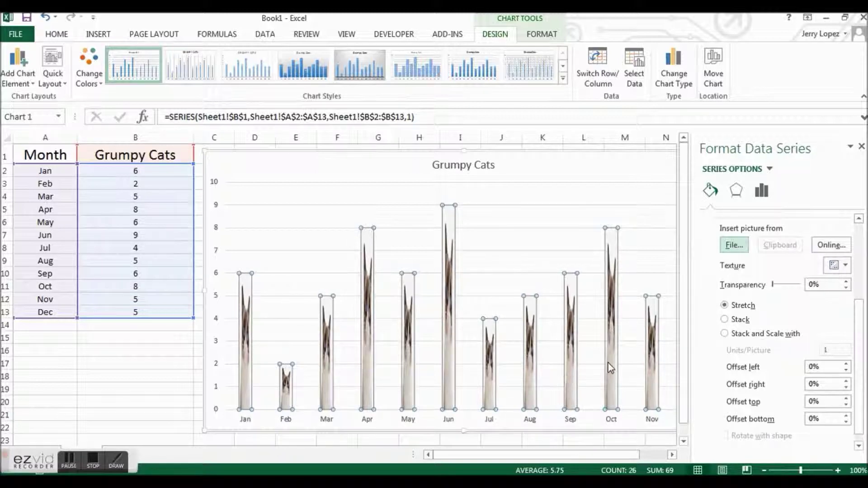
left_click(725, 334)
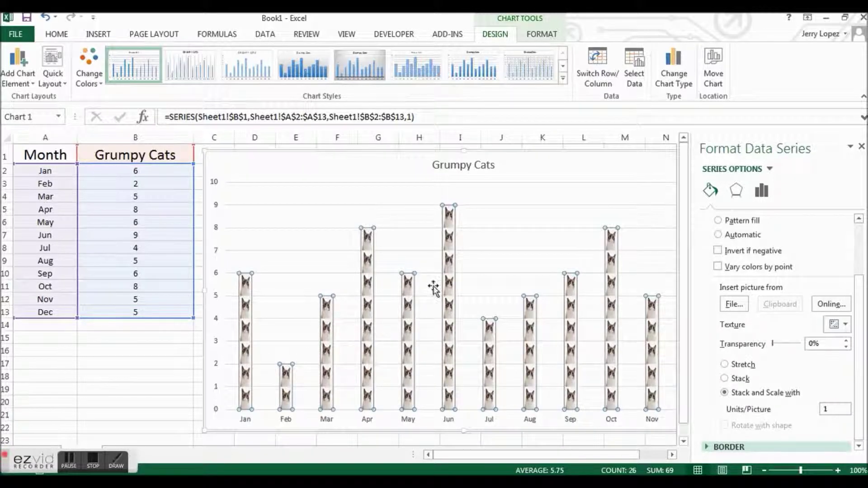
Exclude the months Jul through Dec from the chart's data source and close the formatting pane.
right_click(450, 265)
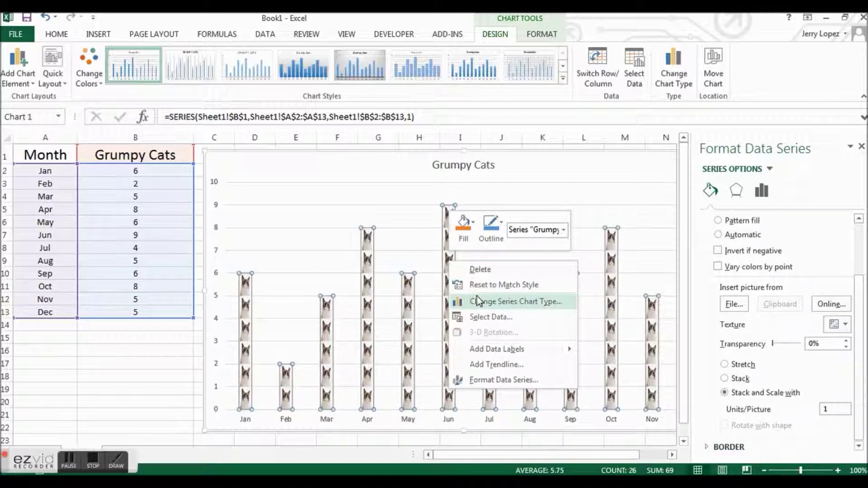
left_click(482, 319)
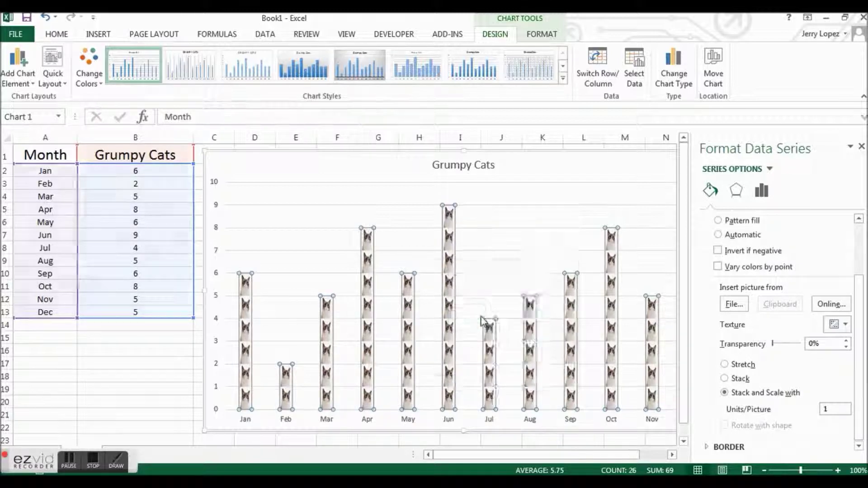
left_click_drag(428, 256, 490, 118)
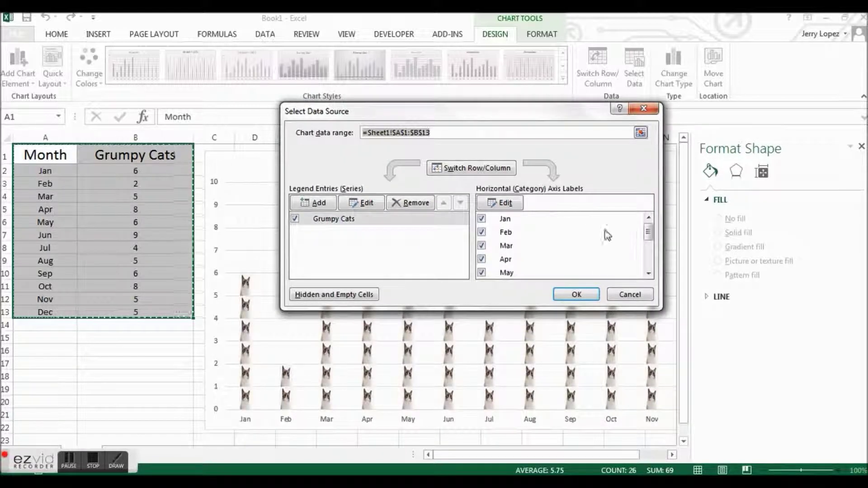
left_click_drag(648, 238, 649, 252)
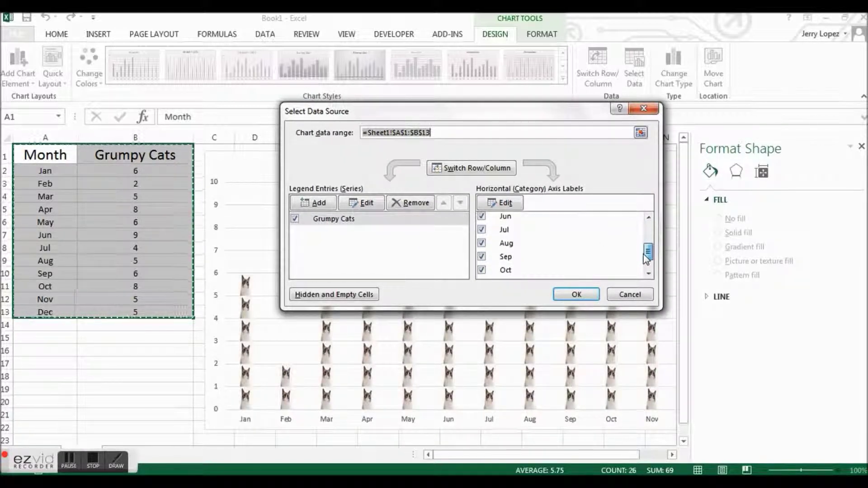
left_click(481, 234)
left_click(481, 247)
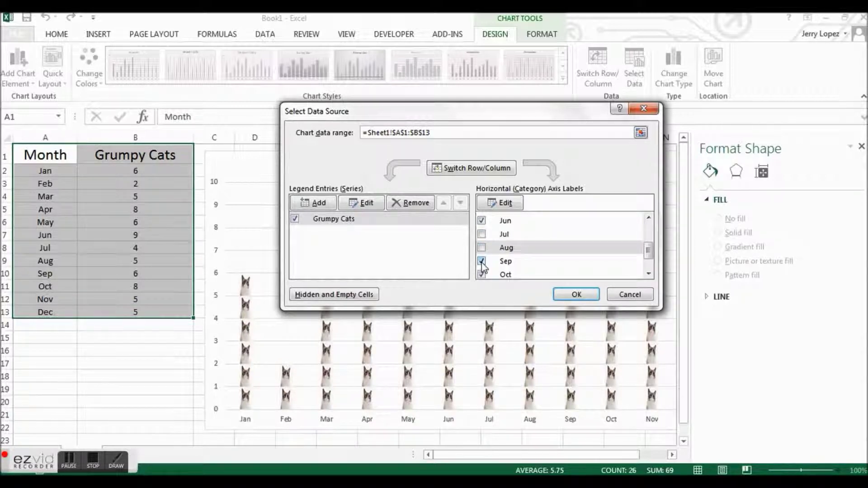
left_click(482, 261)
left_click(649, 274)
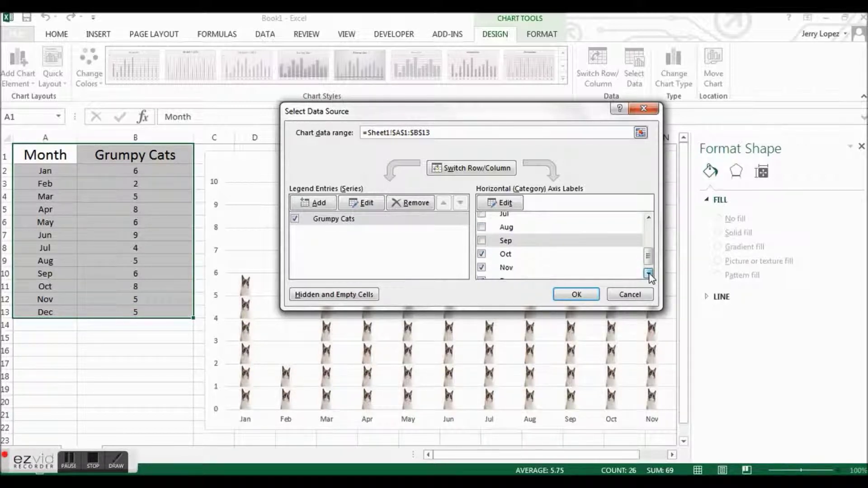
left_click(481, 254)
left_click(482, 267)
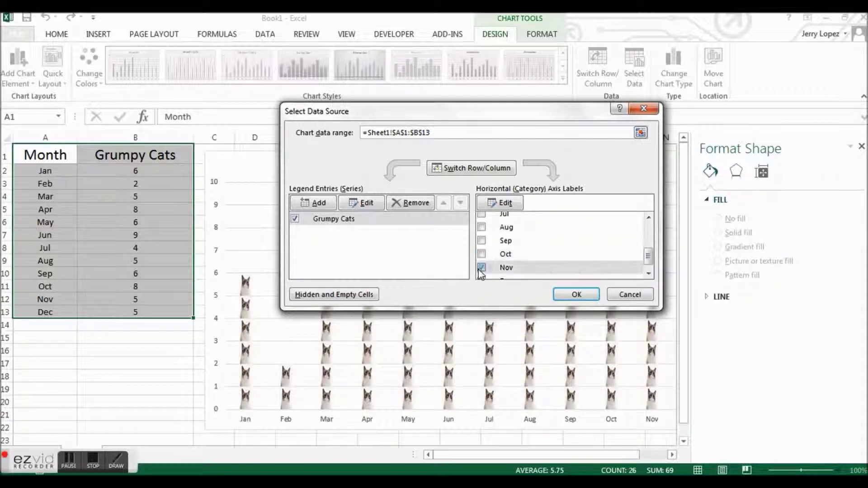
left_click(649, 274)
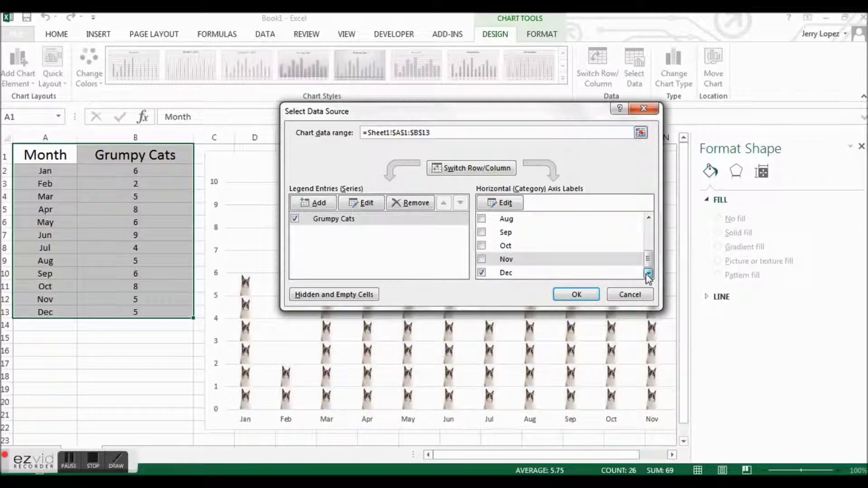
left_click(481, 273)
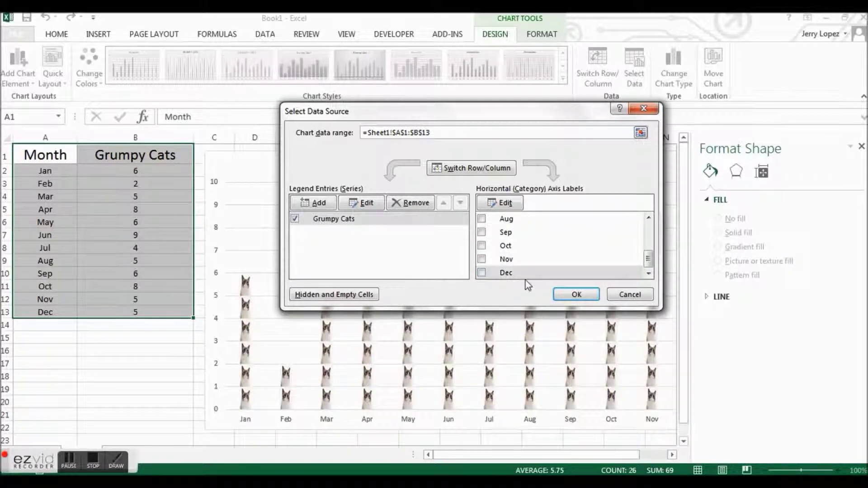
left_click(563, 292)
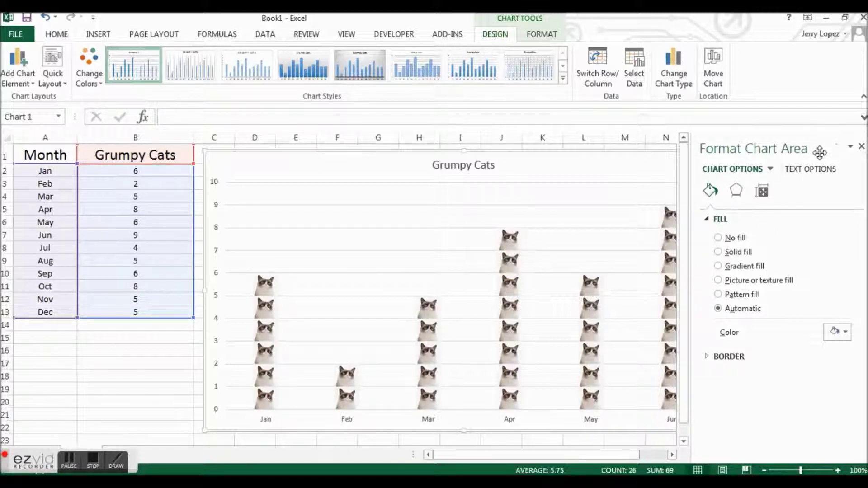
left_click(861, 146)
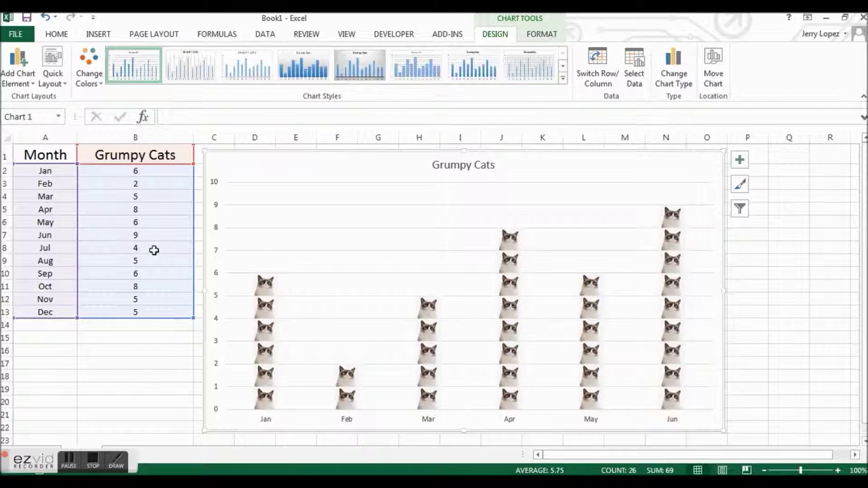
Examine the Grumpy Cats counts month by month from Jan to Oct alongside the picture chart.
left_click(148, 171)
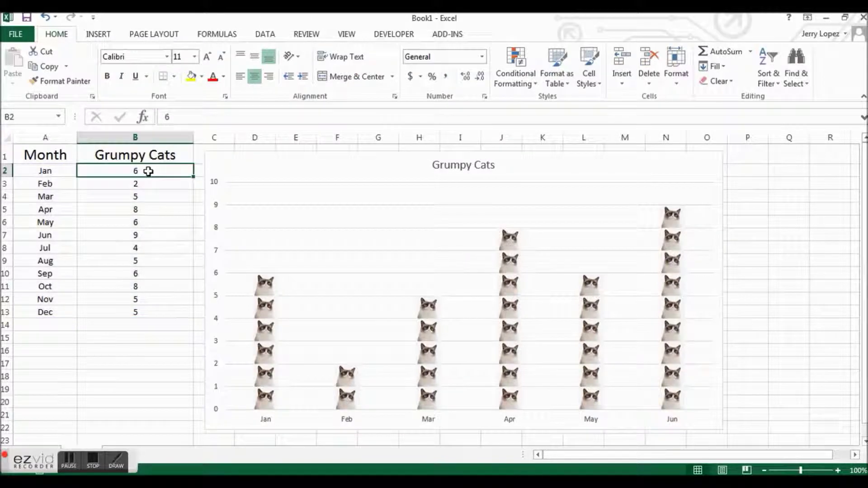
left_click(148, 186)
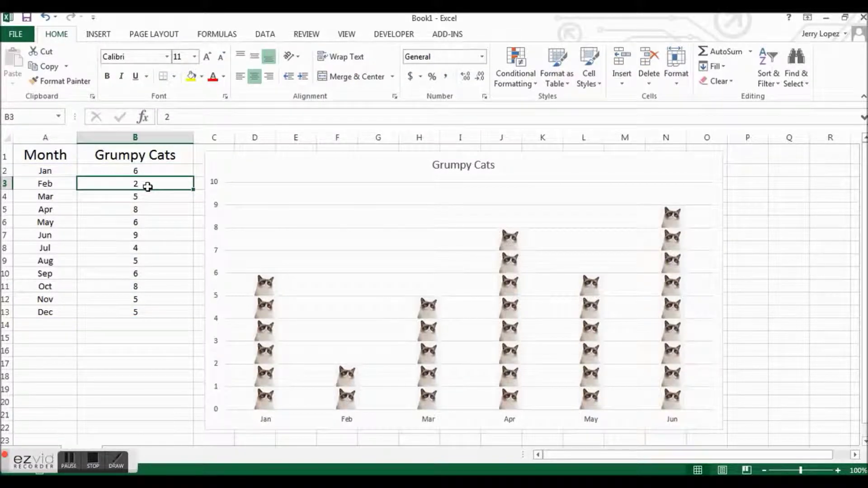
left_click(149, 196)
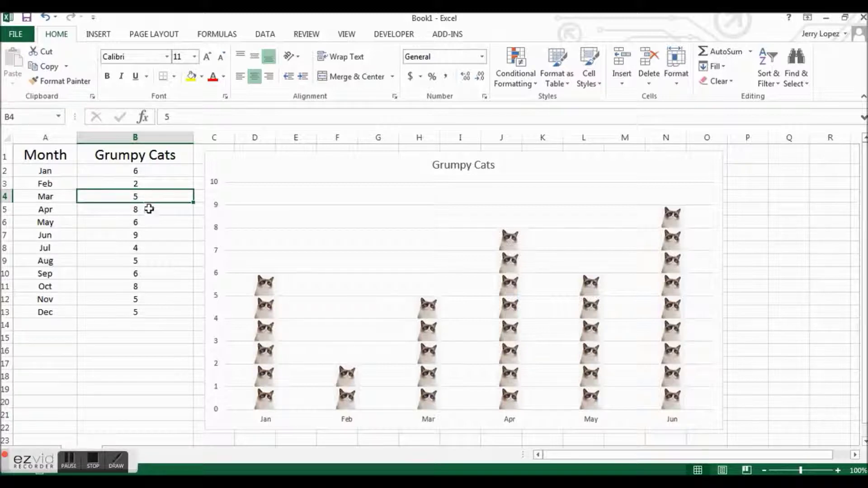
left_click(150, 211)
left_click(149, 221)
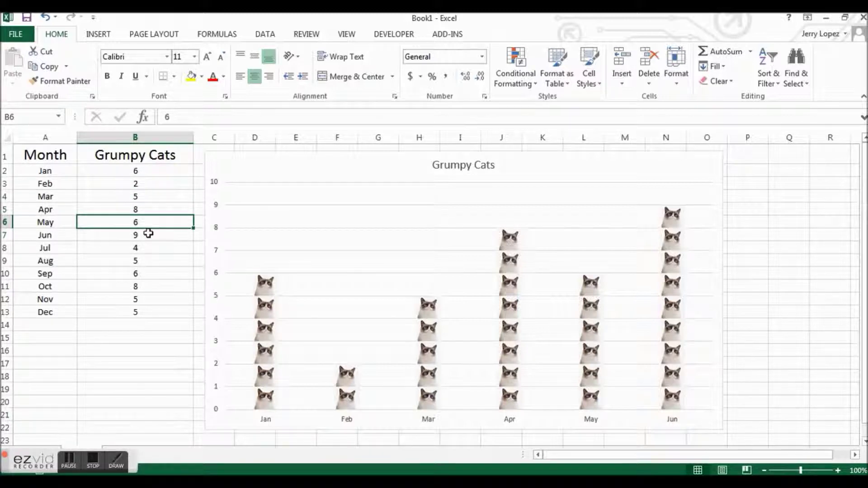
left_click(148, 234)
left_click(149, 248)
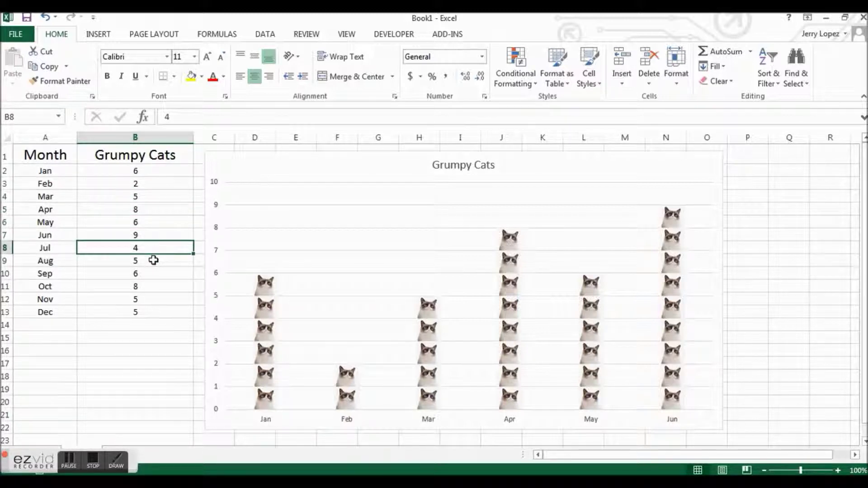
left_click(153, 260)
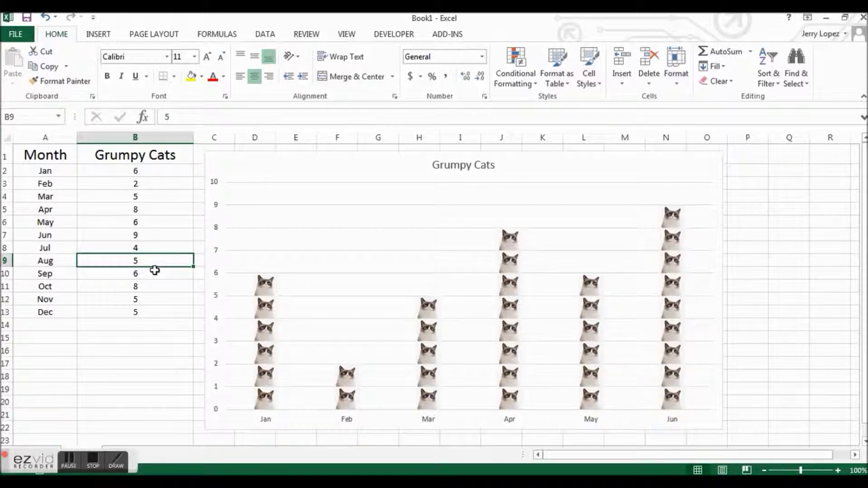
left_click(161, 276)
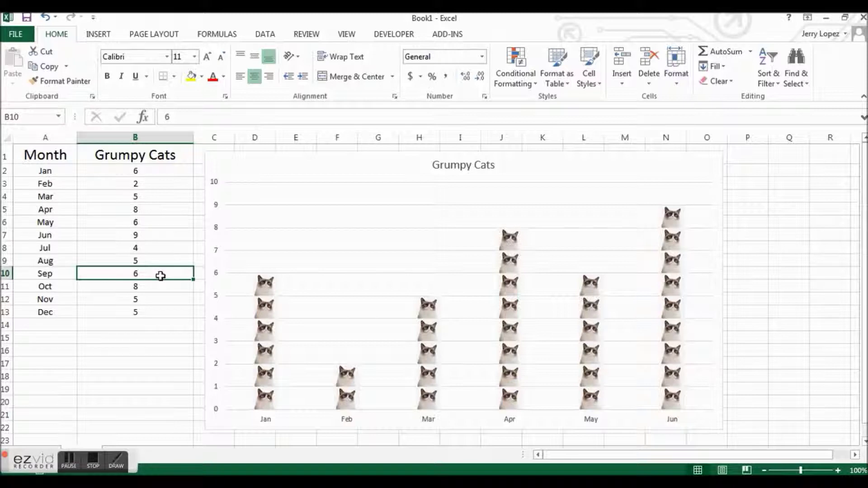
left_click(159, 289)
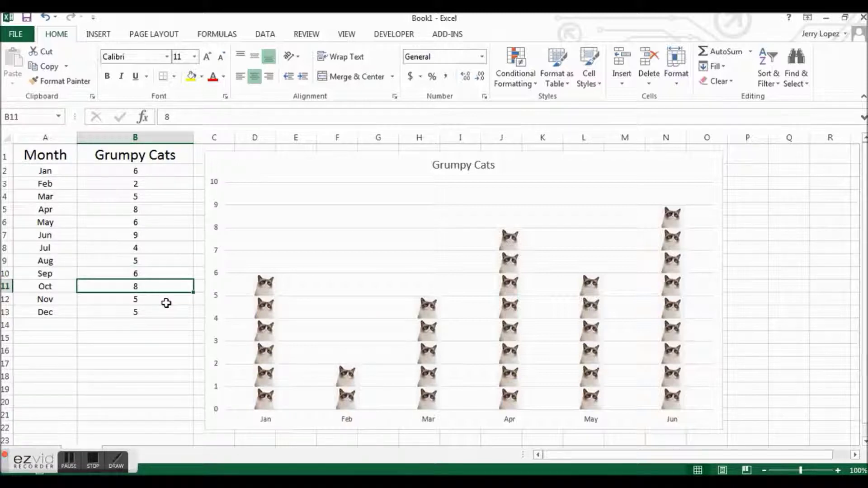